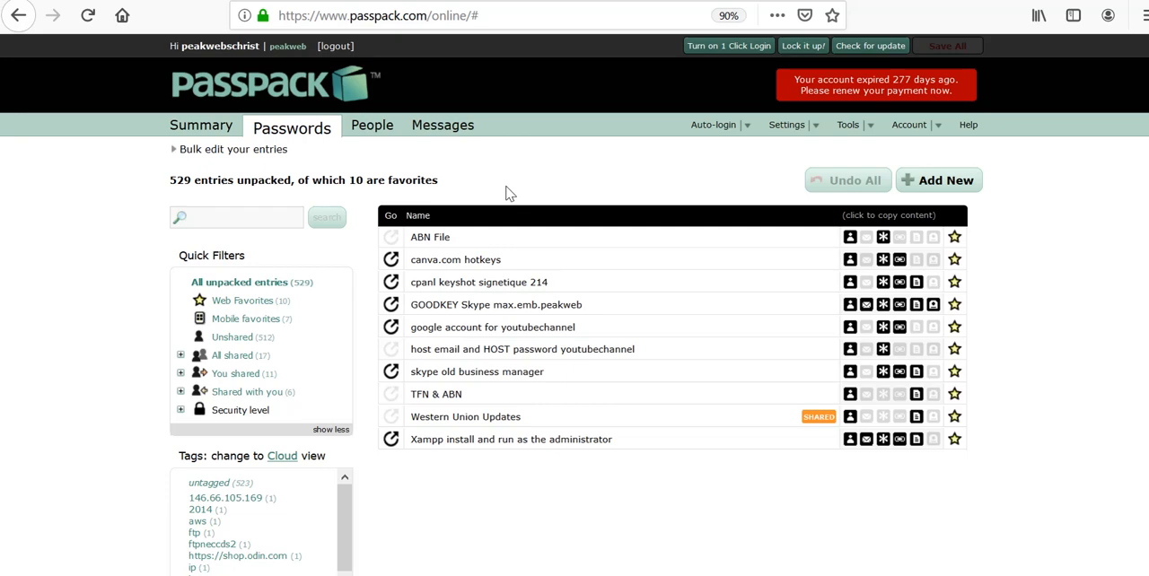
# Step: Start a new connection invitation from the list of people and fill in the contact's nickname
pyautogui.click(374, 131)
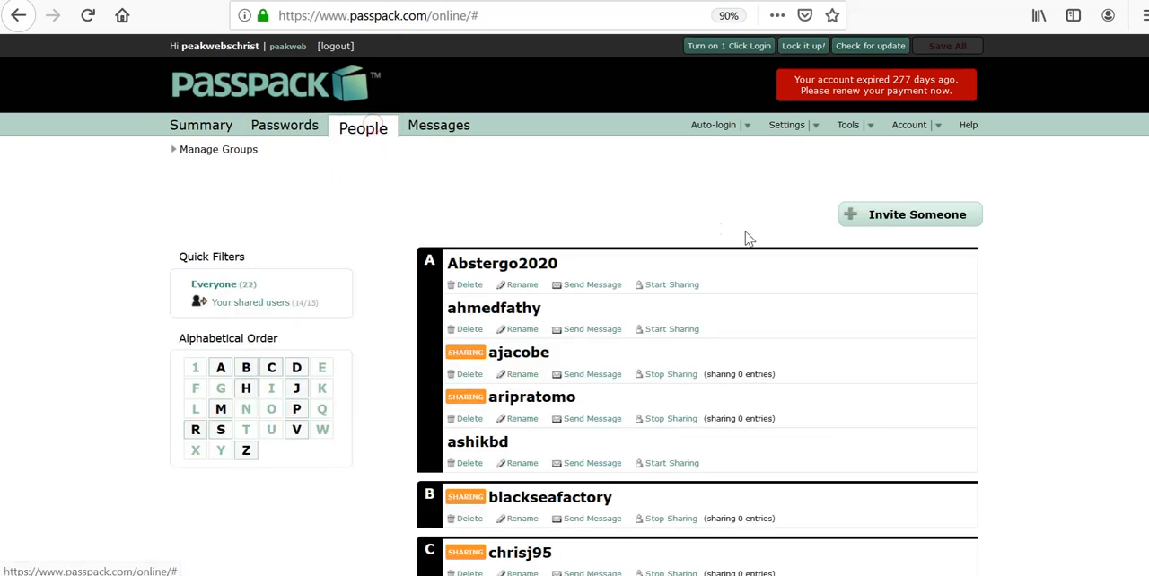
pyautogui.scroll(-2, 651, 201)
pyautogui.scroll(1, 652, 201)
pyautogui.scroll(1, 651, 201)
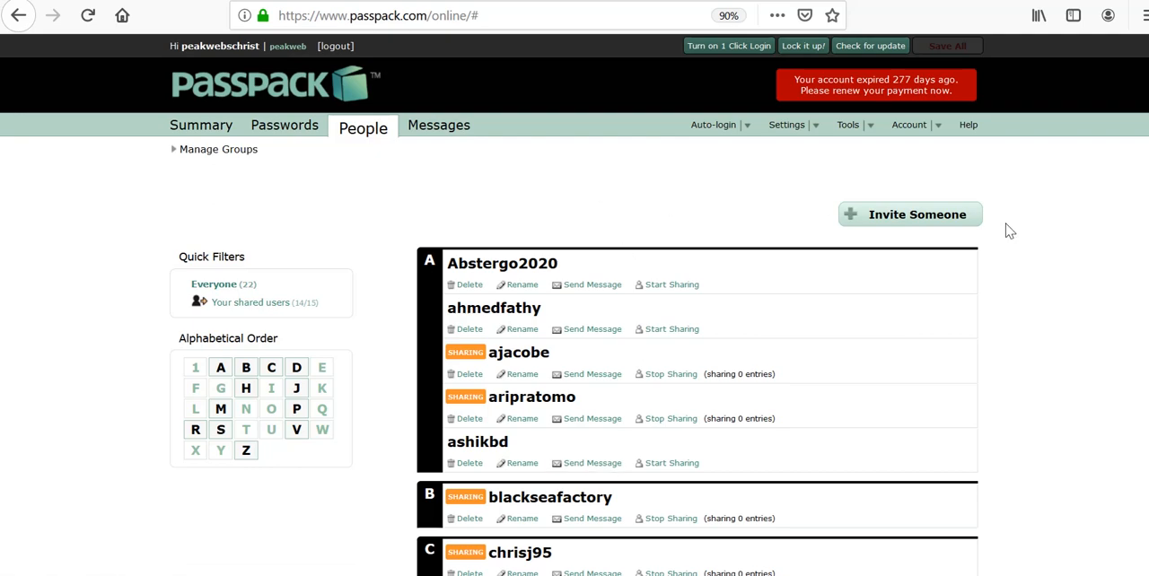
pyautogui.click(934, 223)
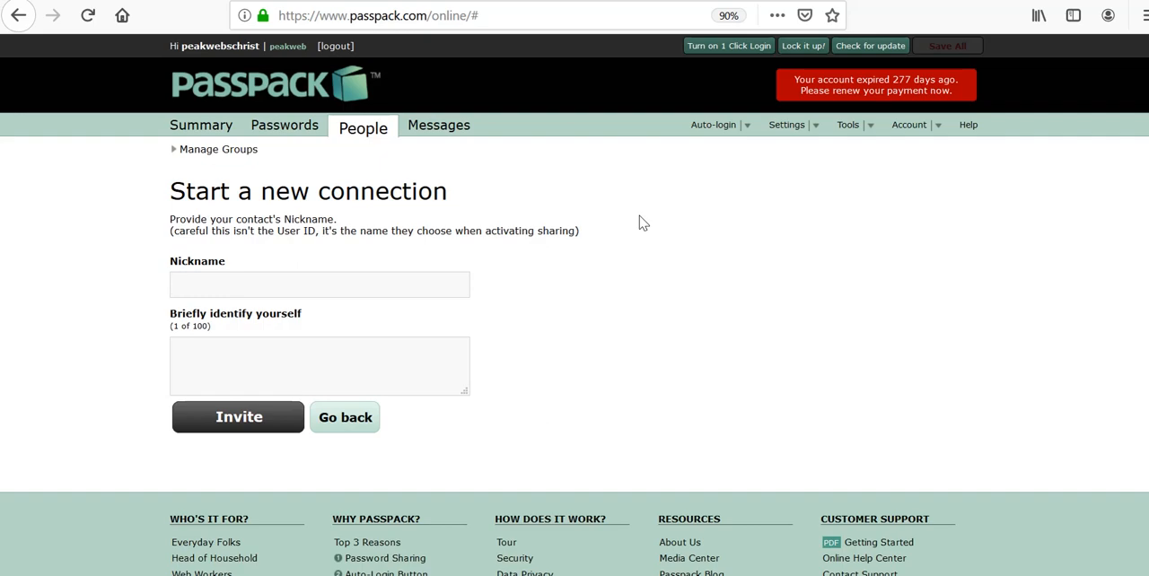
pyautogui.write('seo_janet')
pyautogui.press('Tab')
# Step: Write the invitation message, greeting the contact and adding "Please accept this invite so we can securely share our passwords."
pyautogui.write('Hi Janet')
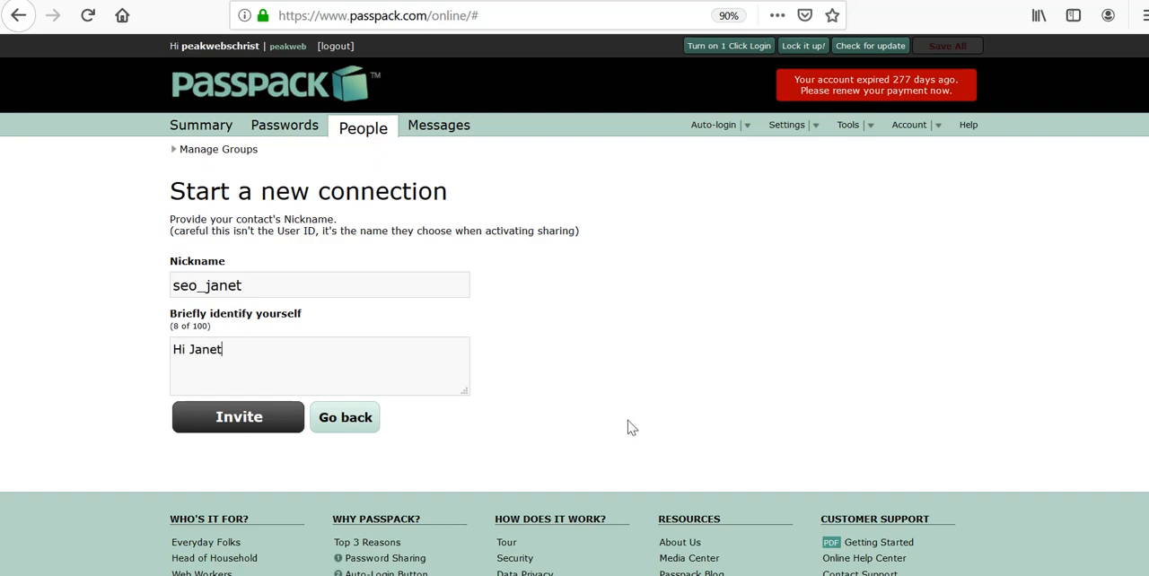
pyautogui.write('. Please a')
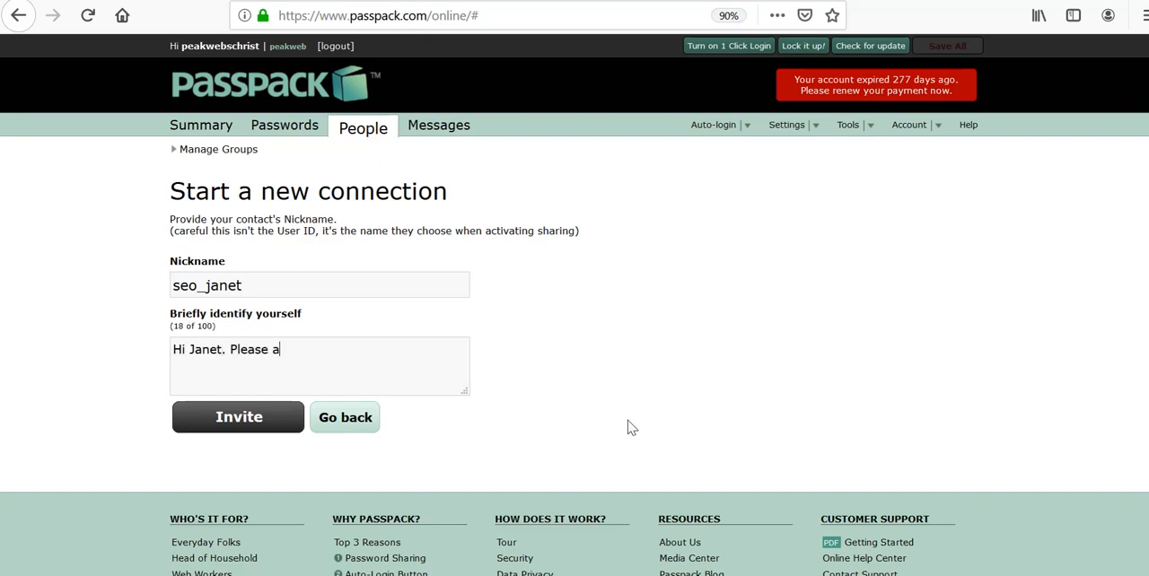
pyautogui.write('ccept this invite so we can ')
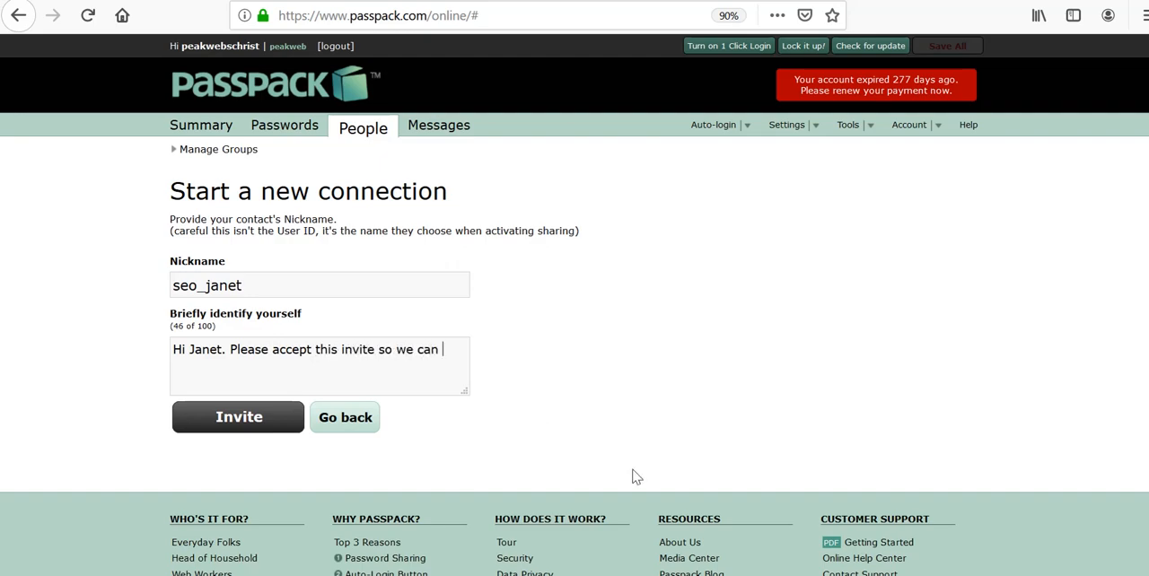
pyautogui.write('securely sha')
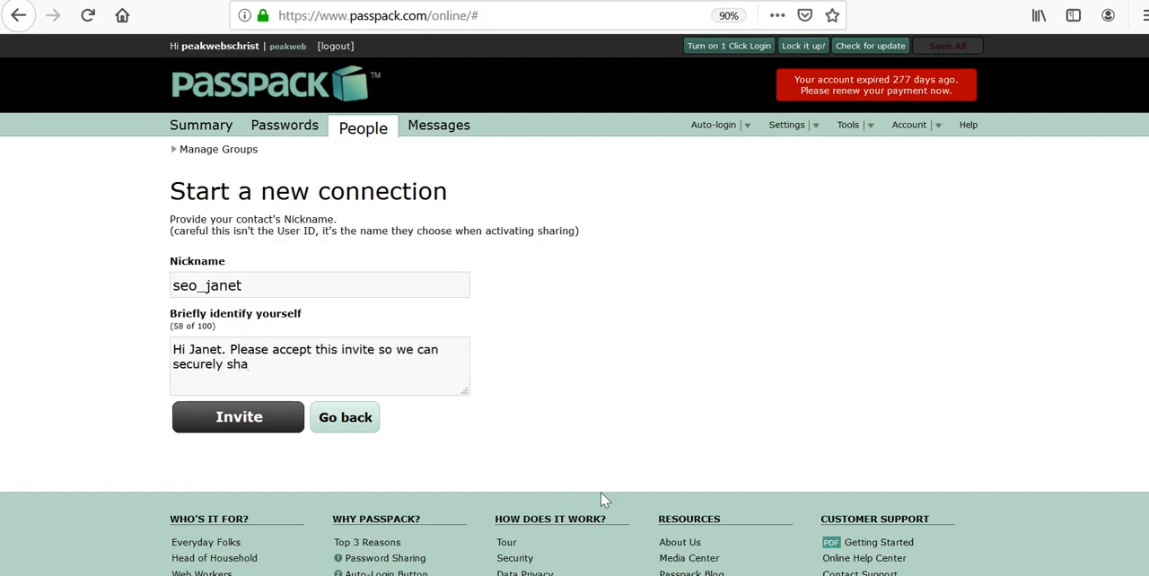
pyautogui.write('re our passwords.')
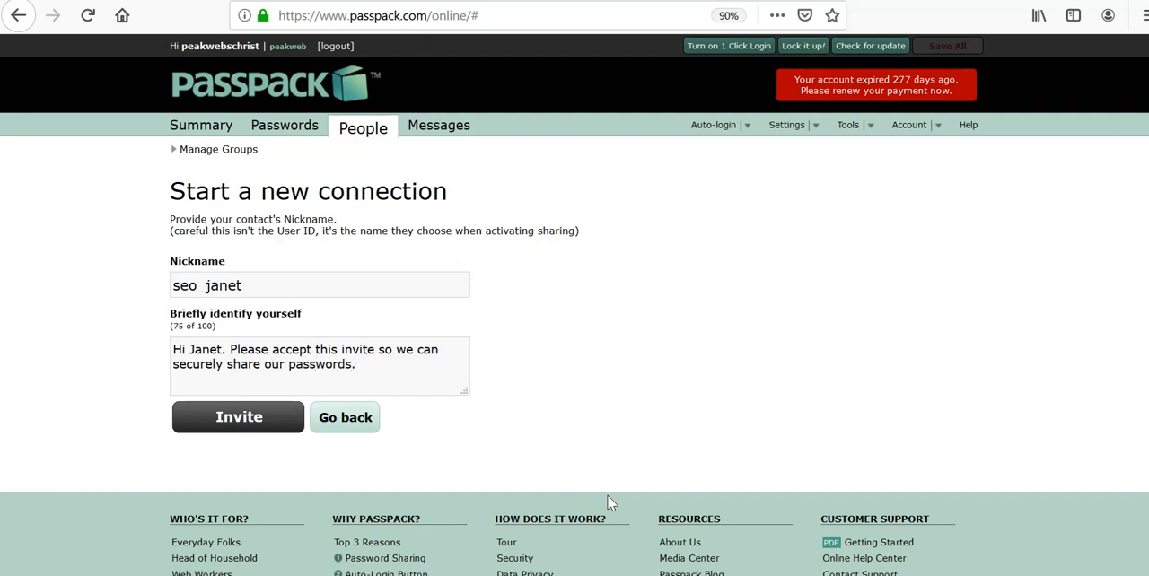
pyautogui.click(224, 424)
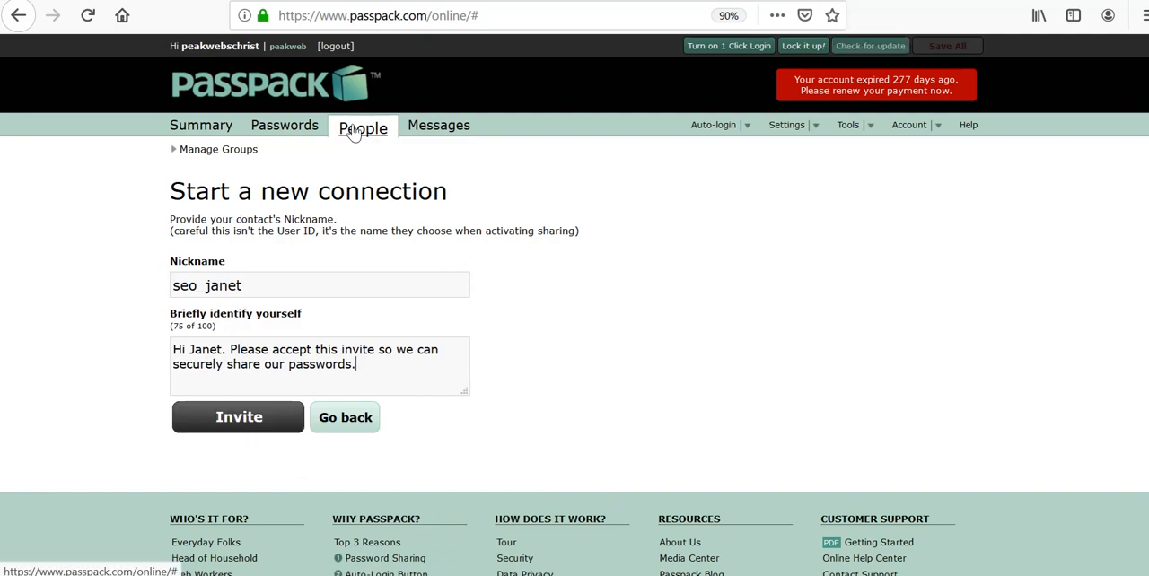
# Step: Return to the list of people and stop entry sharing with the third contact under A
pyautogui.click(362, 131)
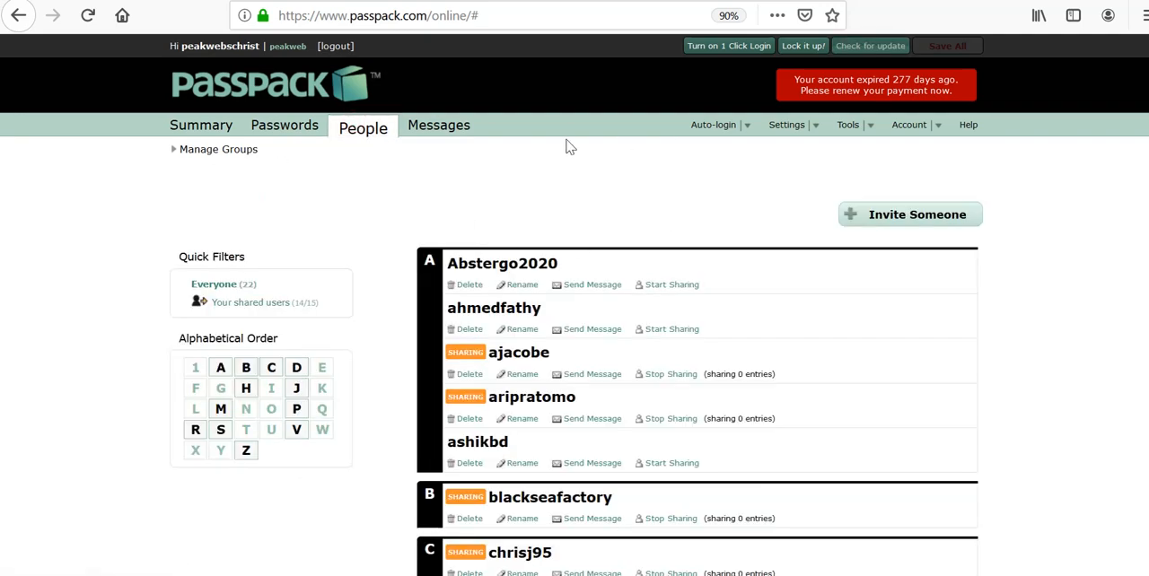
pyautogui.scroll(-3, 344, 505)
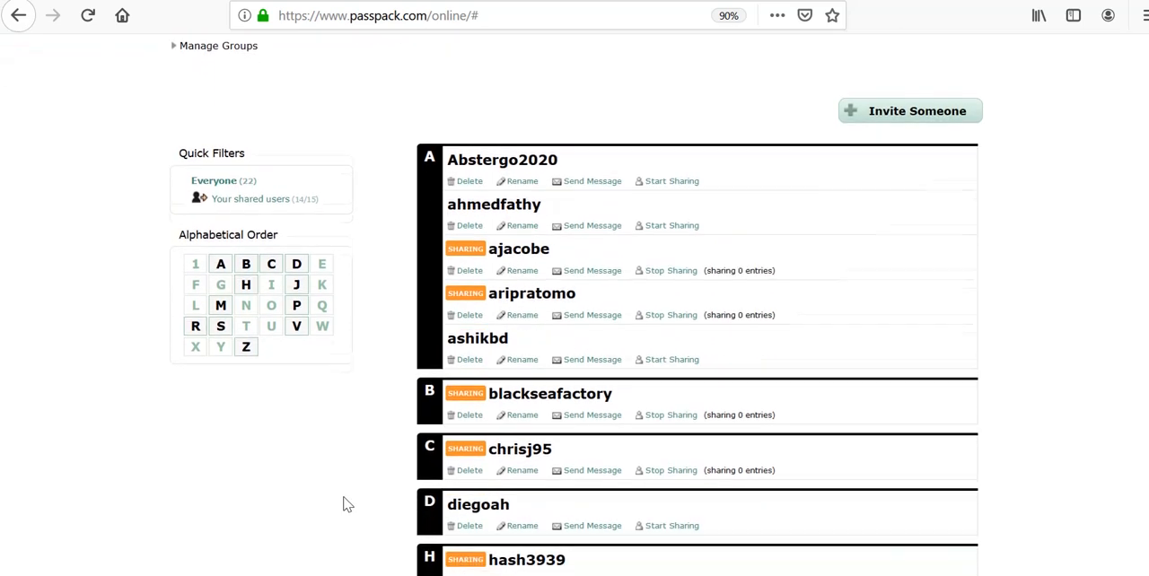
pyautogui.click(677, 198)
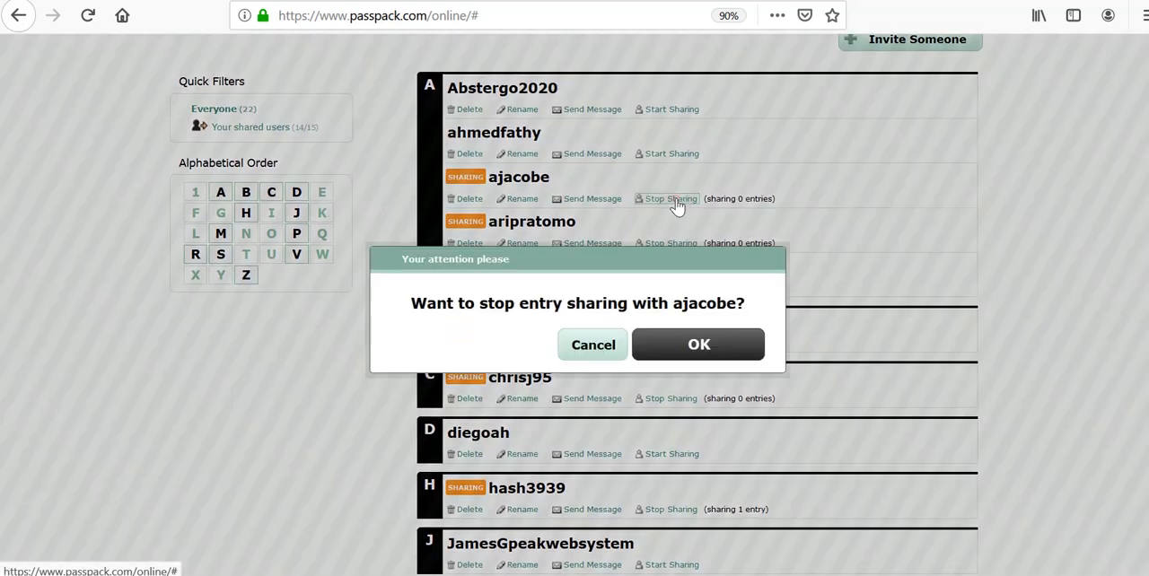
pyautogui.click(669, 349)
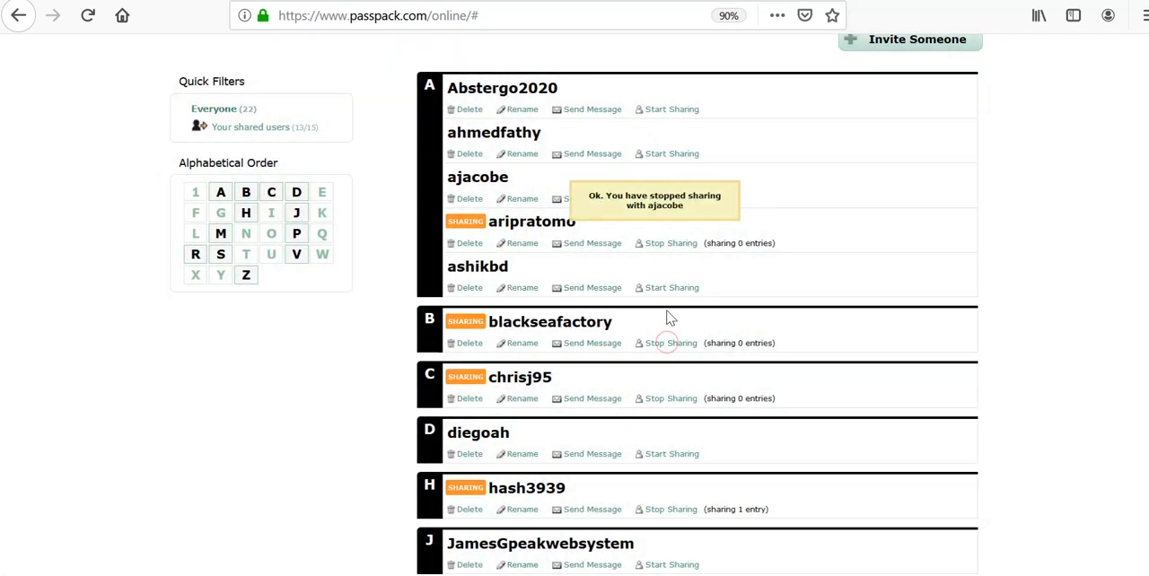
# Step: Start sharing password entries with the first two contacts under A, confirming each request
pyautogui.scroll(3, 667, 318)
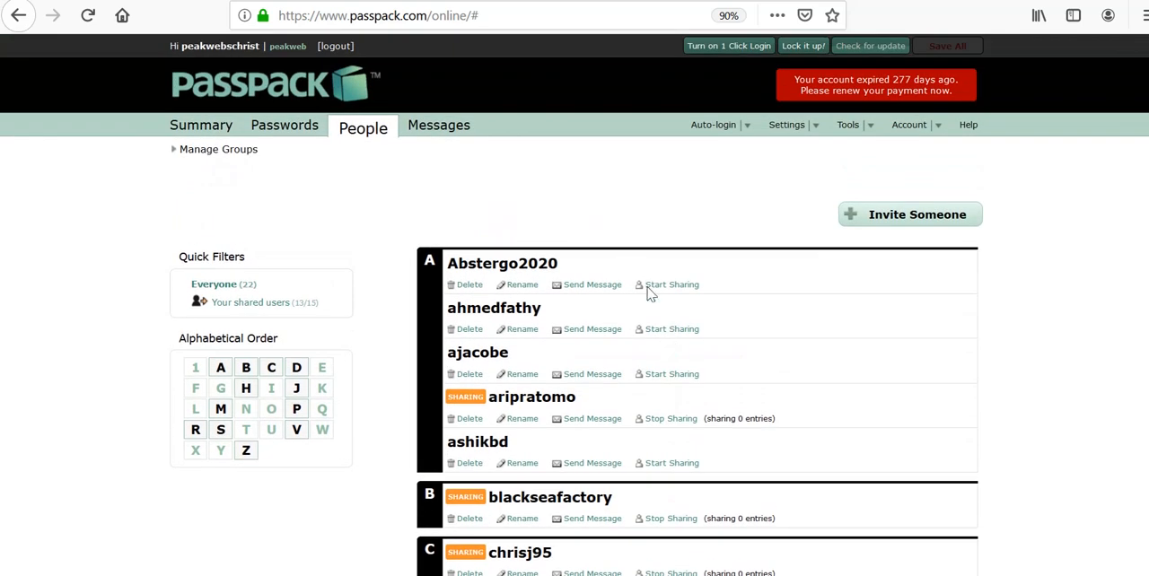
pyautogui.click(659, 294)
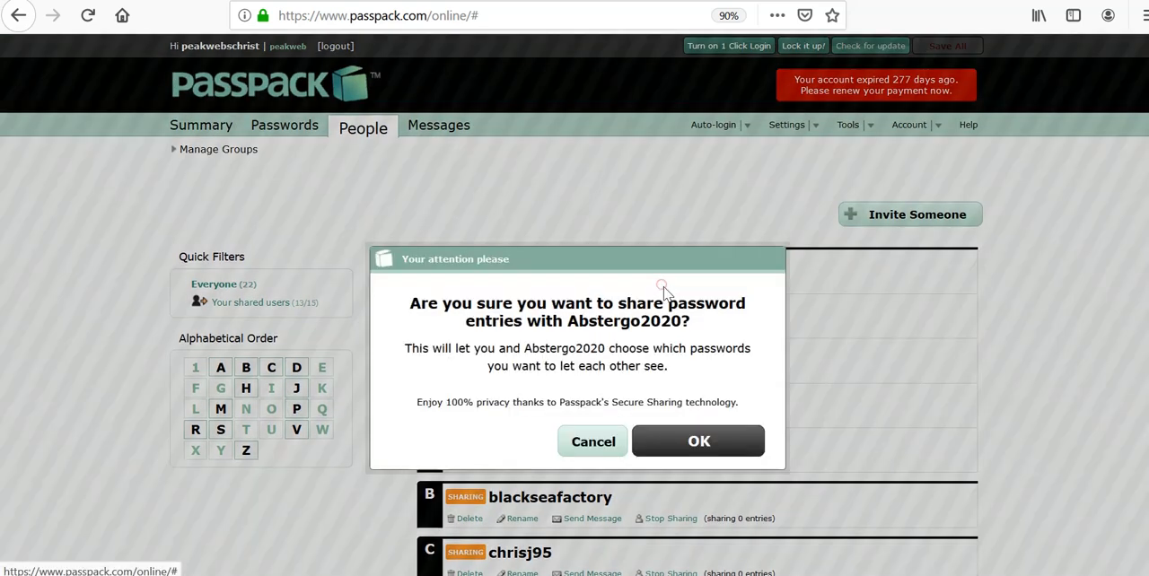
pyautogui.click(671, 441)
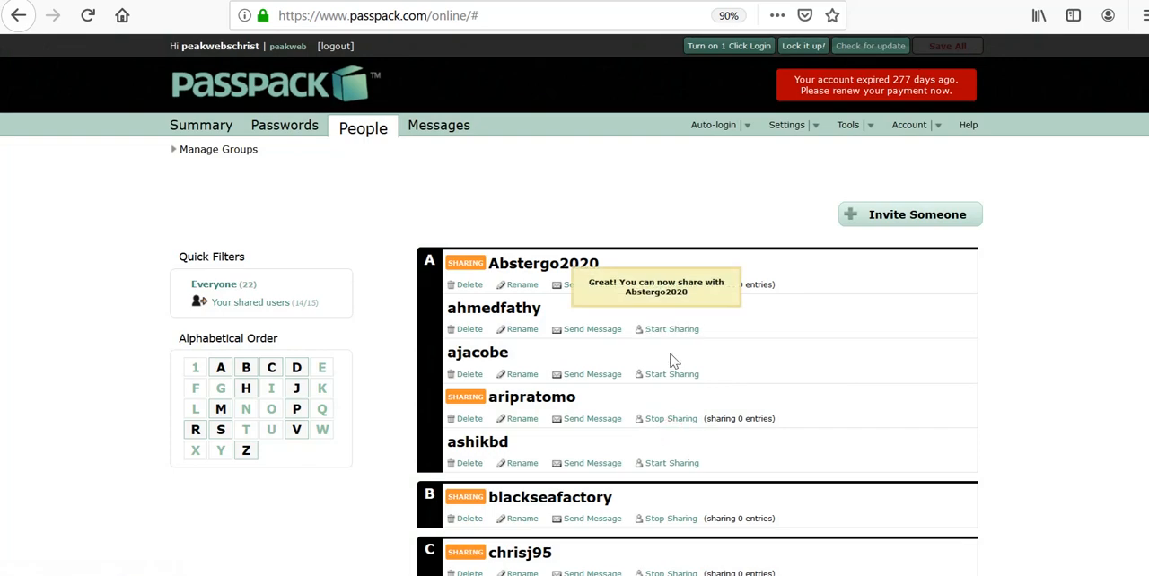
pyautogui.click(669, 340)
pyautogui.click(658, 439)
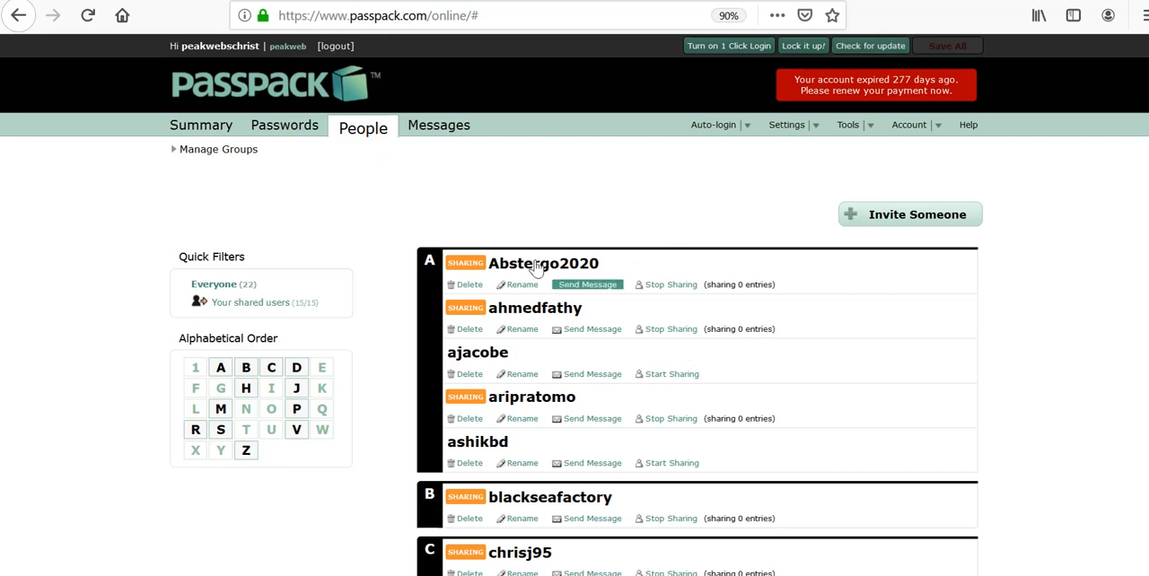
# Step: Open the sharing settings of the "cpanl keyshot signetique 214" entry from the web favorites among the passwords
pyautogui.click(277, 133)
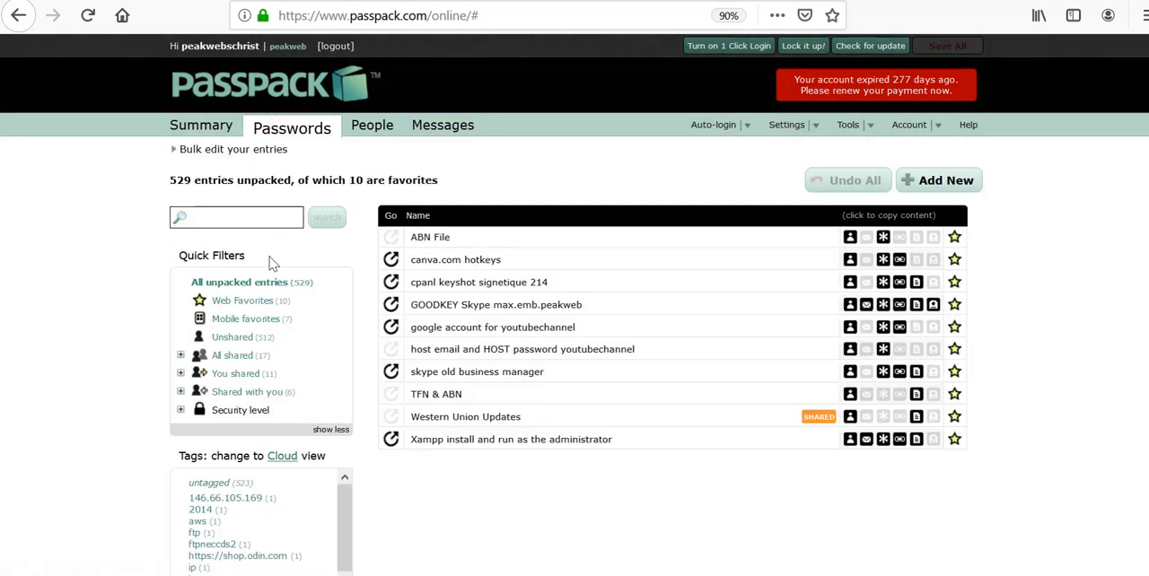
pyautogui.click(243, 306)
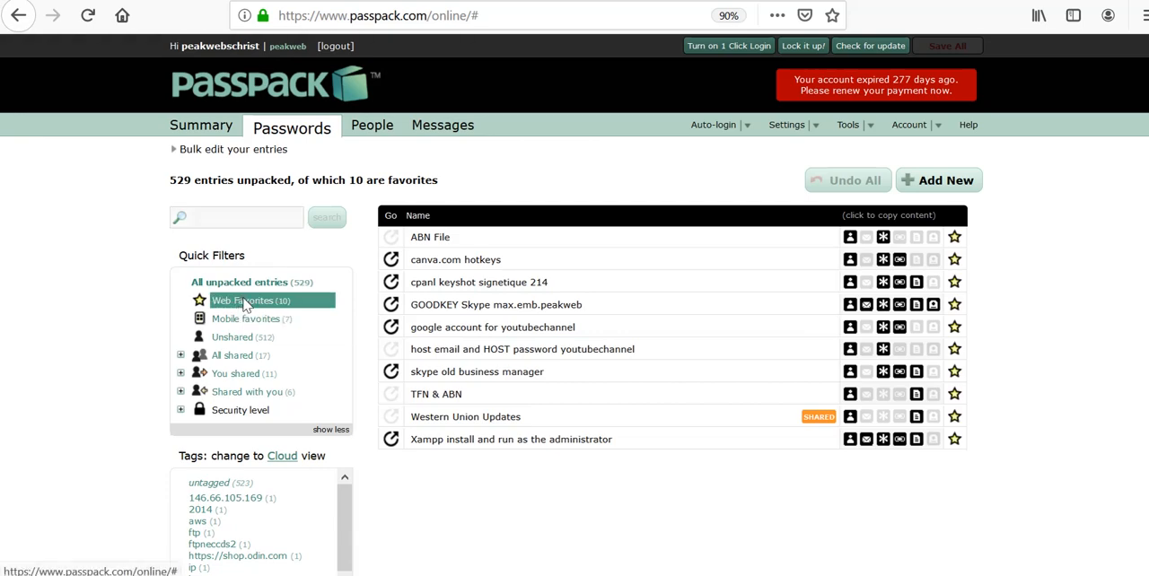
pyautogui.click(490, 284)
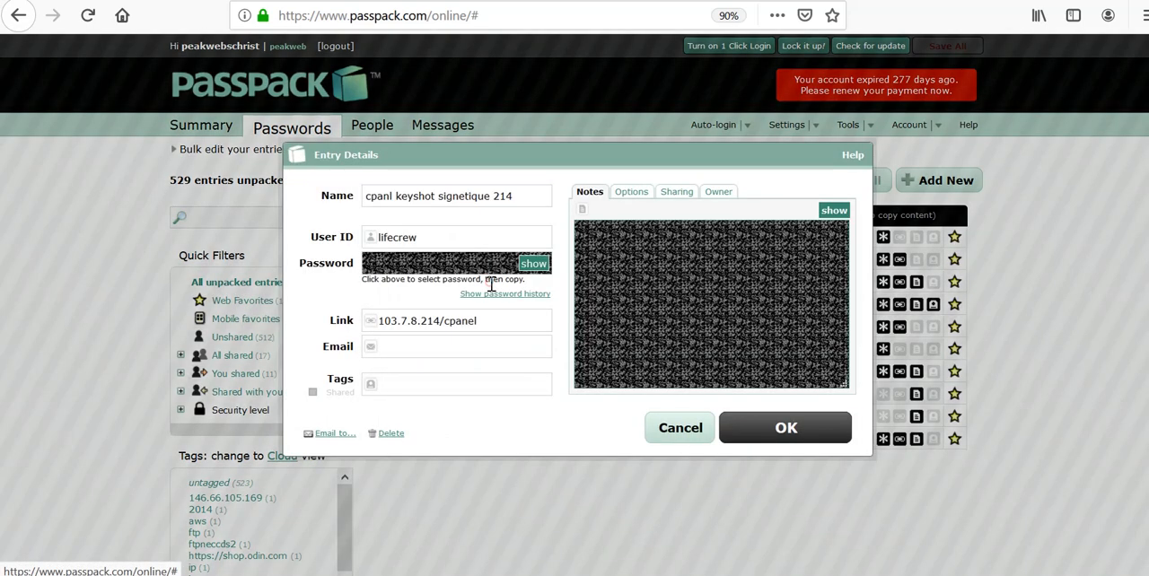
pyautogui.click(670, 191)
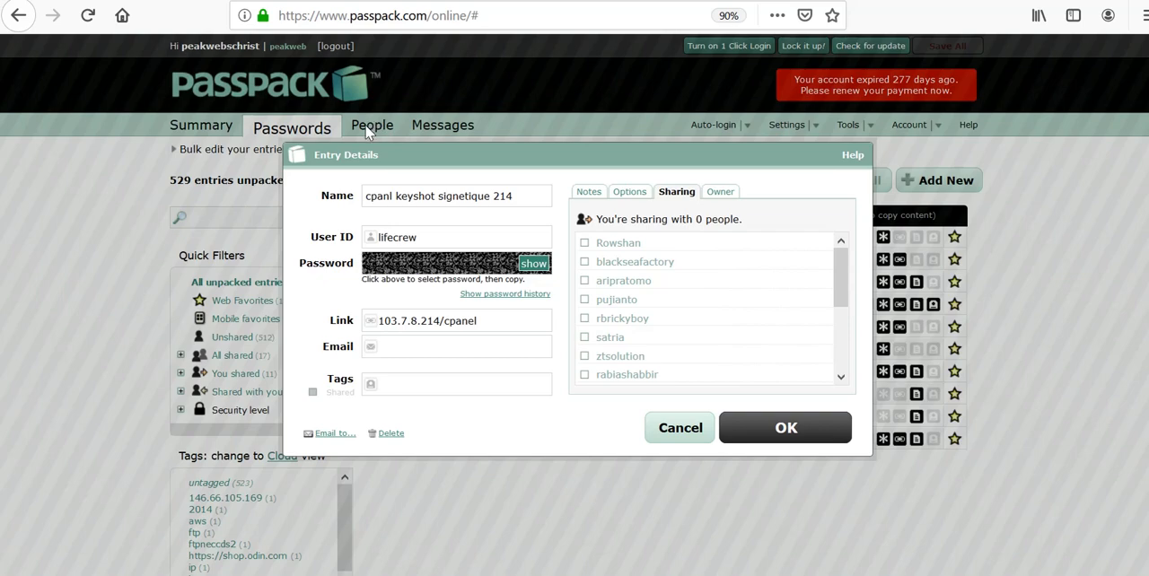
# Step: Select the first three listed contacts for sharing, granting the first one view & modify and the other two view only
pyautogui.click(584, 243)
pyautogui.click(584, 280)
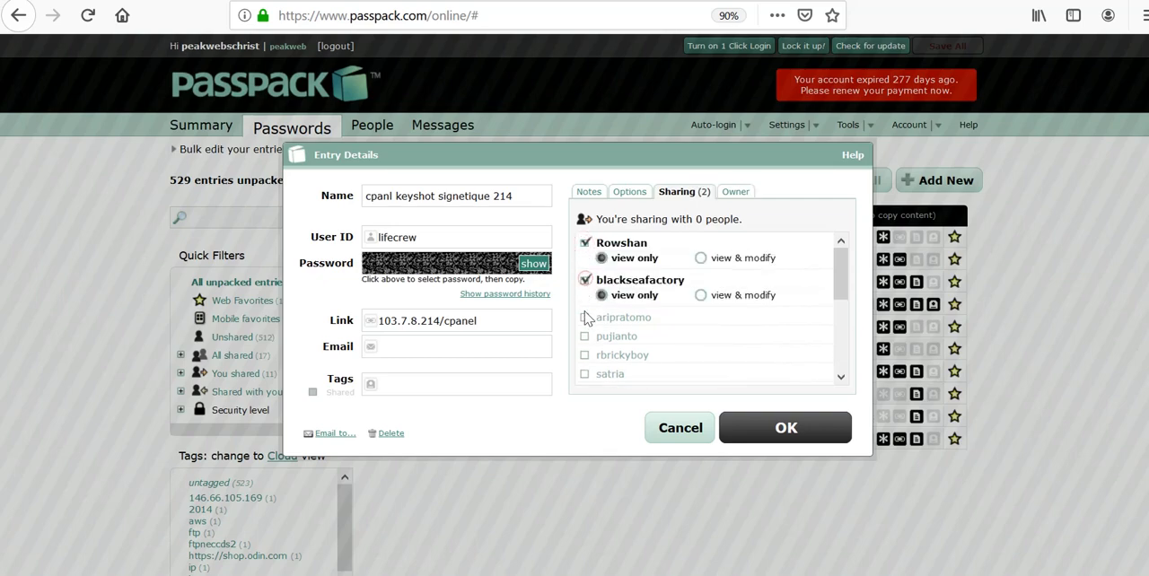
pyautogui.click(584, 318)
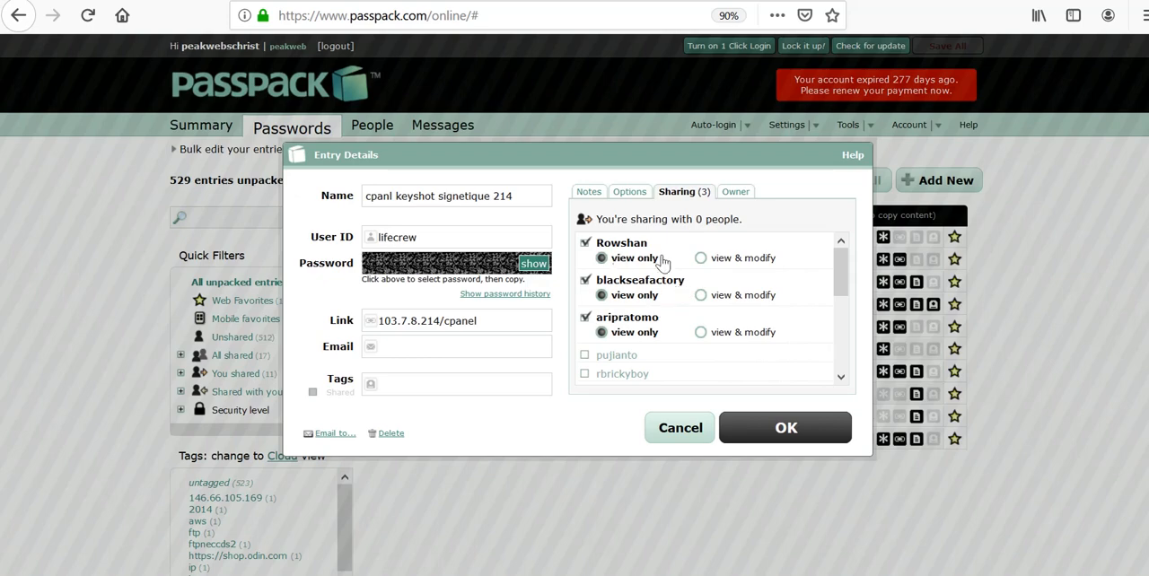
pyautogui.click(700, 259)
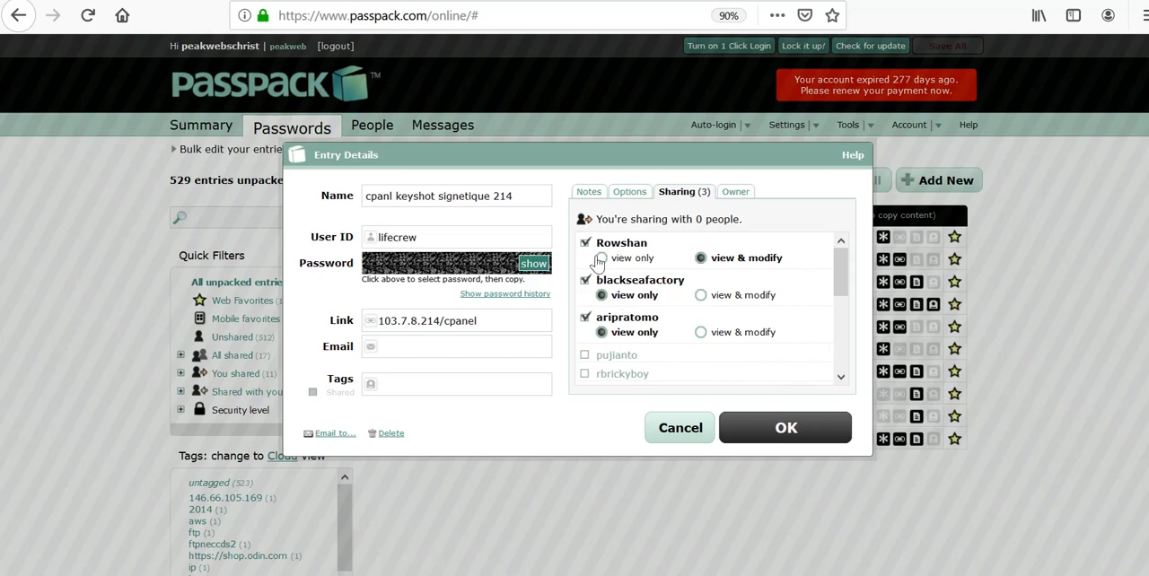
# Step: Examine the entry's ownership options for assigning it to another person, comparing them with its sharing settings
pyautogui.click(735, 192)
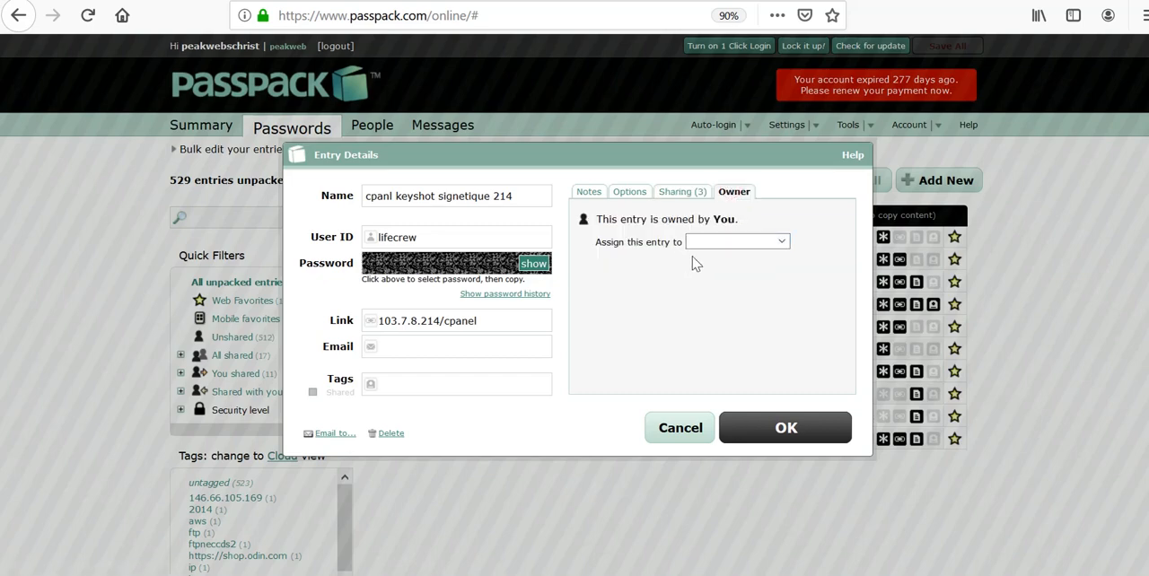
pyautogui.click(671, 198)
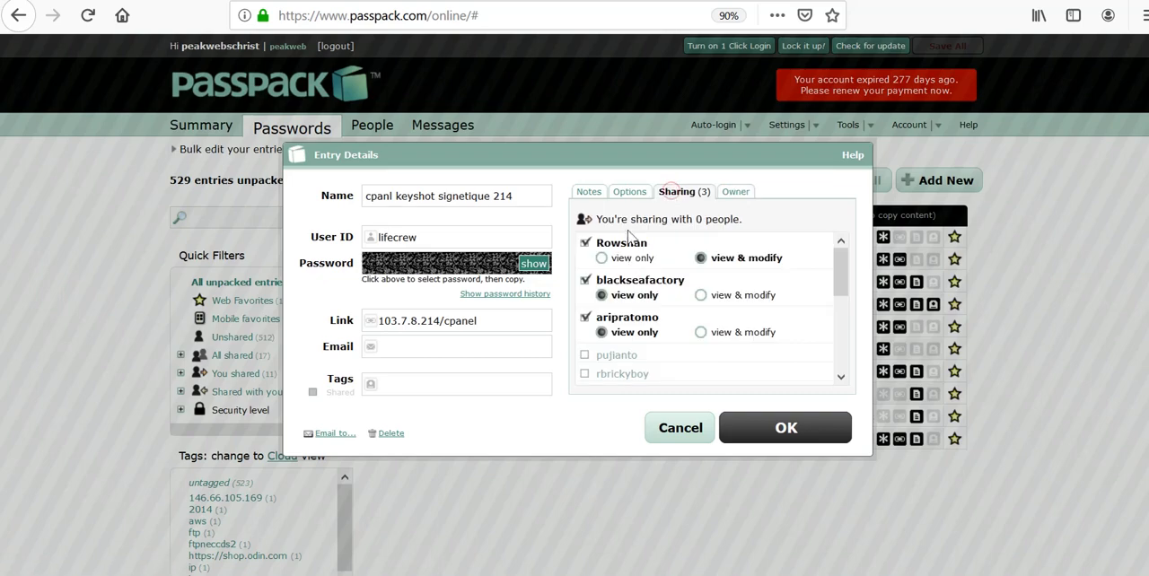
pyautogui.click(731, 195)
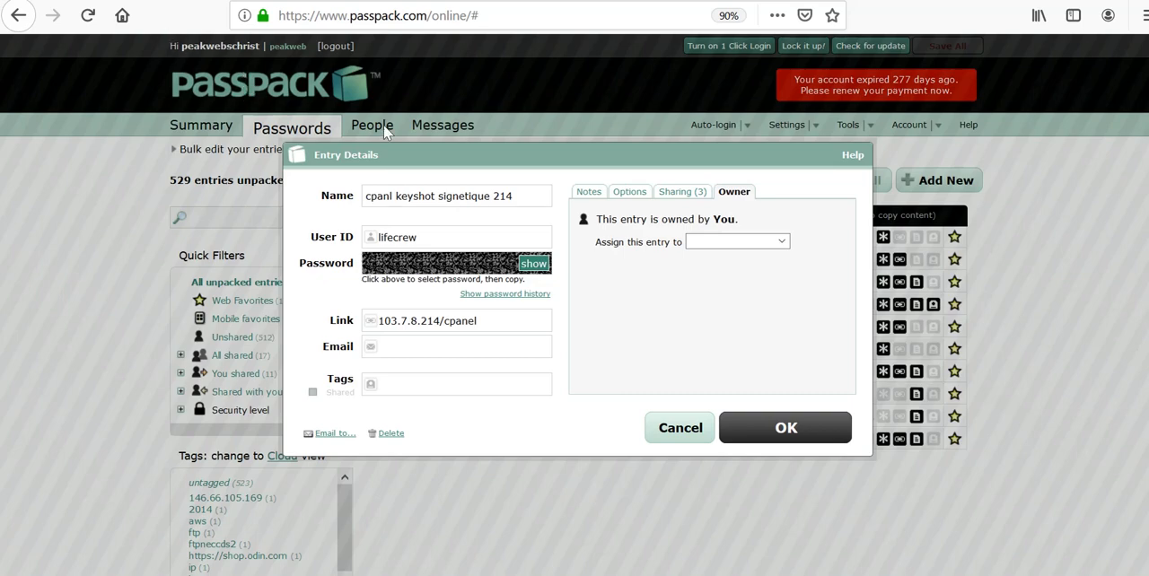
# Step: Deselect all three contacts in the entry's sharing settings
pyautogui.click(664, 196)
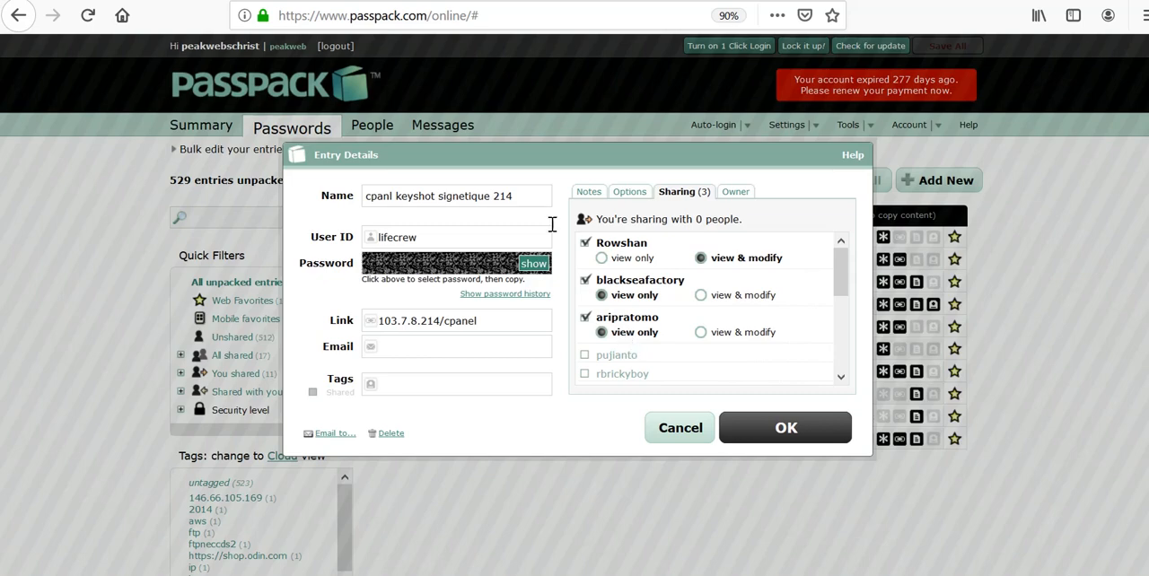
pyautogui.click(584, 242)
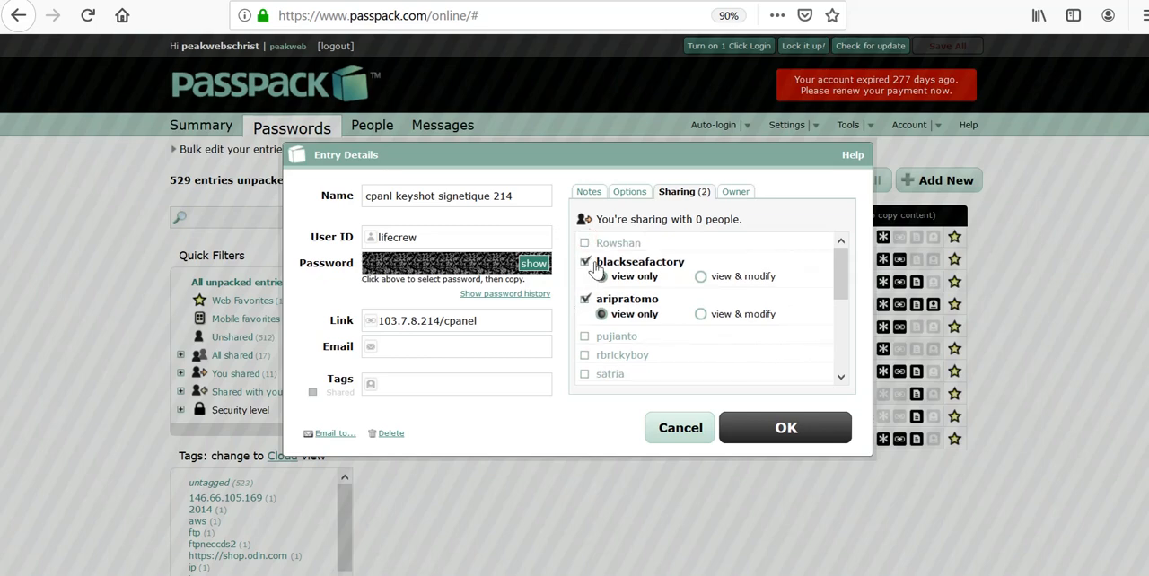
pyautogui.click(584, 262)
pyautogui.click(584, 281)
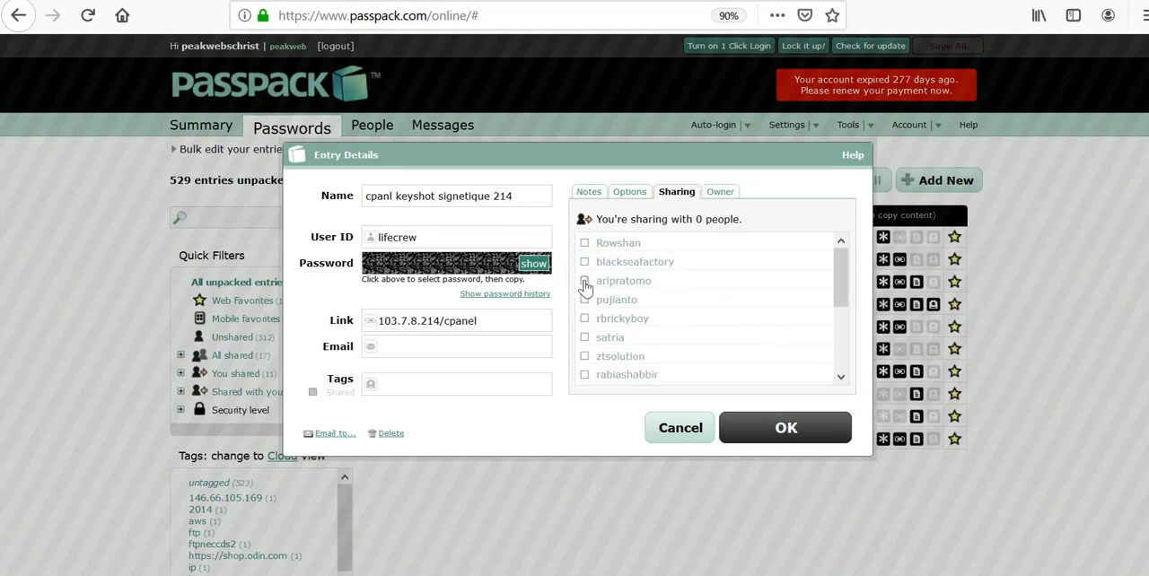
# Step: Reveal the entry's stored password, hide it again, and close the entry details without saving
pyautogui.click(537, 264)
pyautogui.click(537, 264)
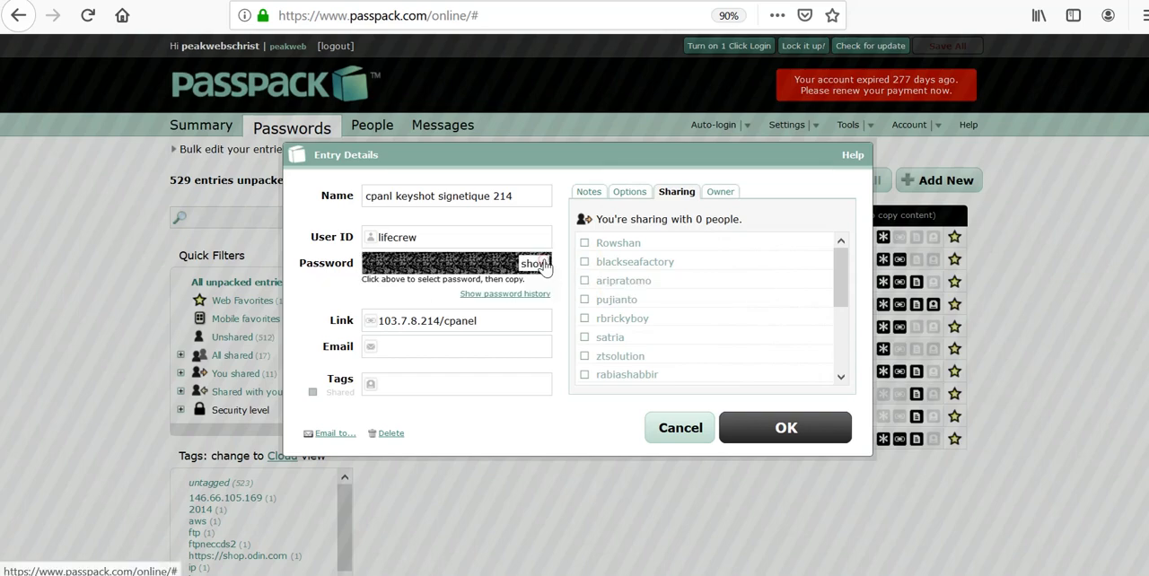
pyautogui.click(537, 264)
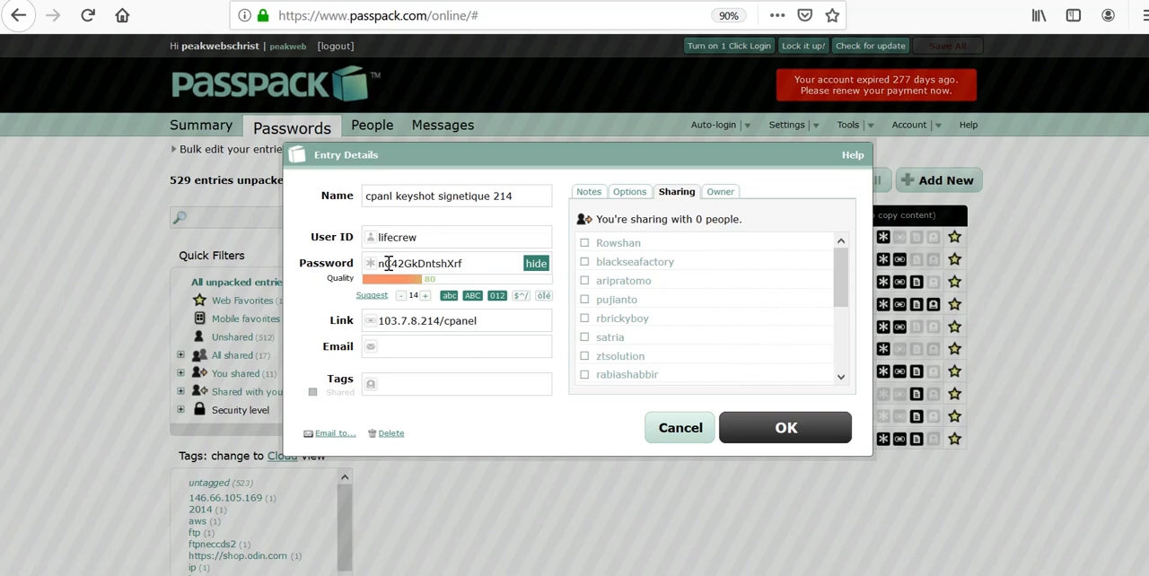
pyautogui.click(534, 264)
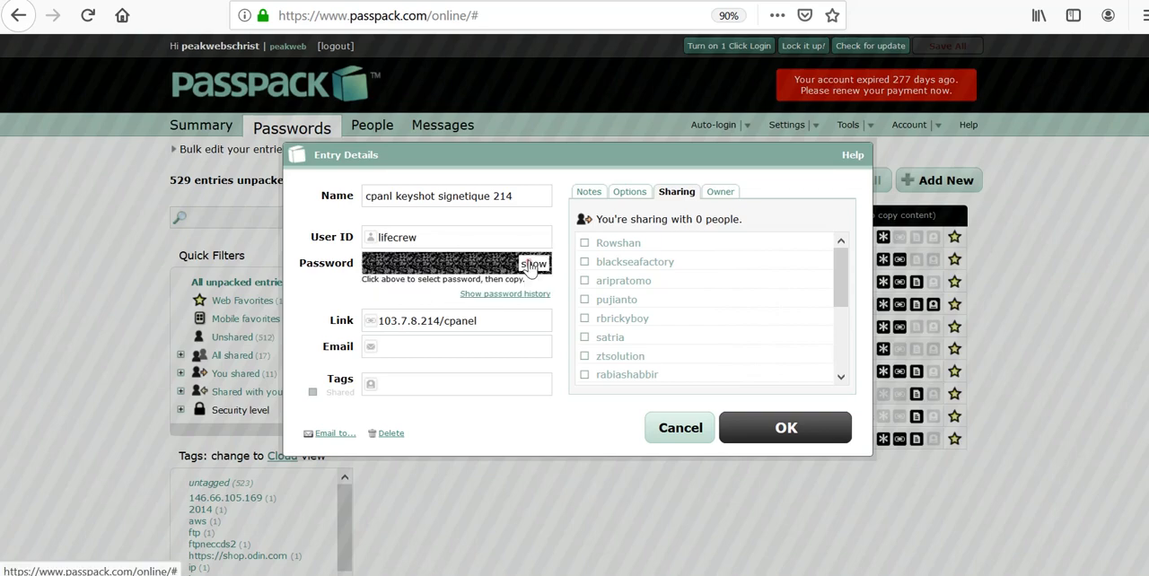
pyautogui.click(657, 427)
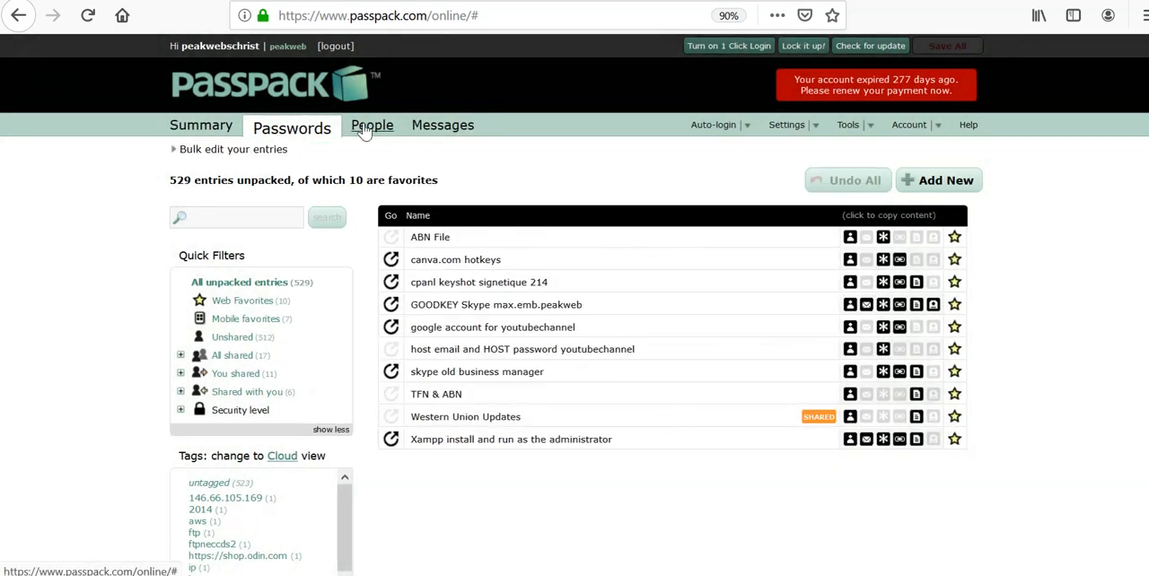
# Step: Stop entry sharing with the first two contacts under A in the list of people, confirming both
pyautogui.click(364, 128)
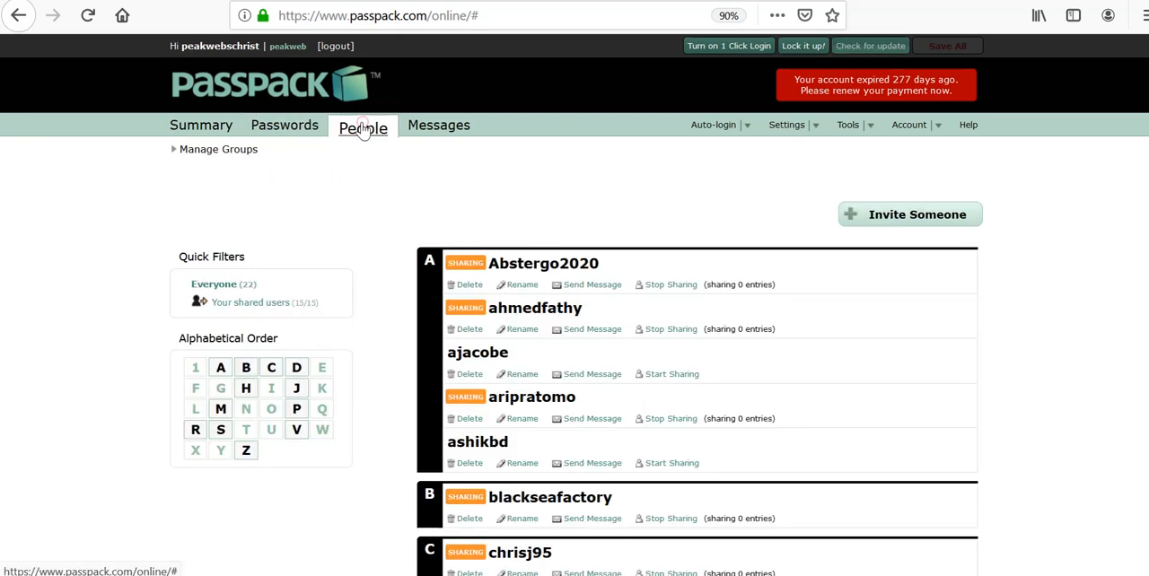
pyautogui.click(661, 285)
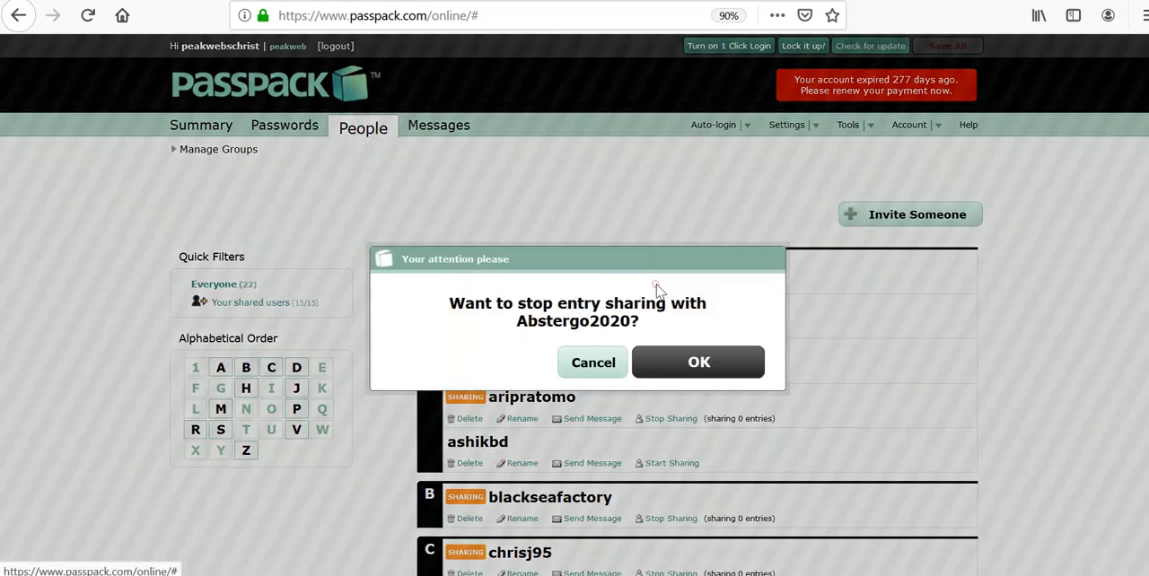
pyautogui.click(662, 361)
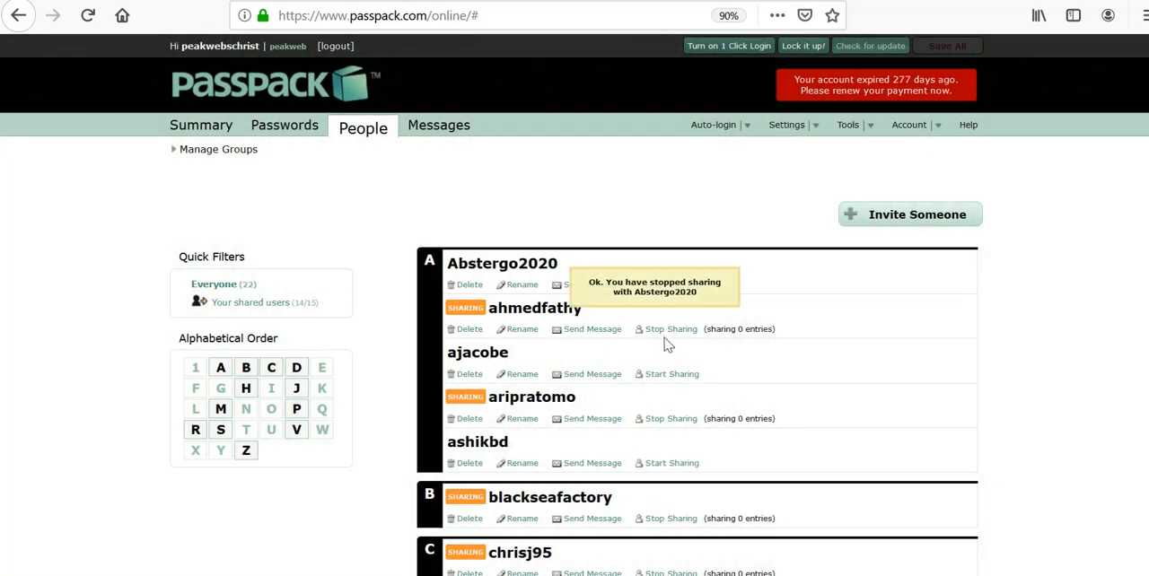
pyautogui.click(664, 329)
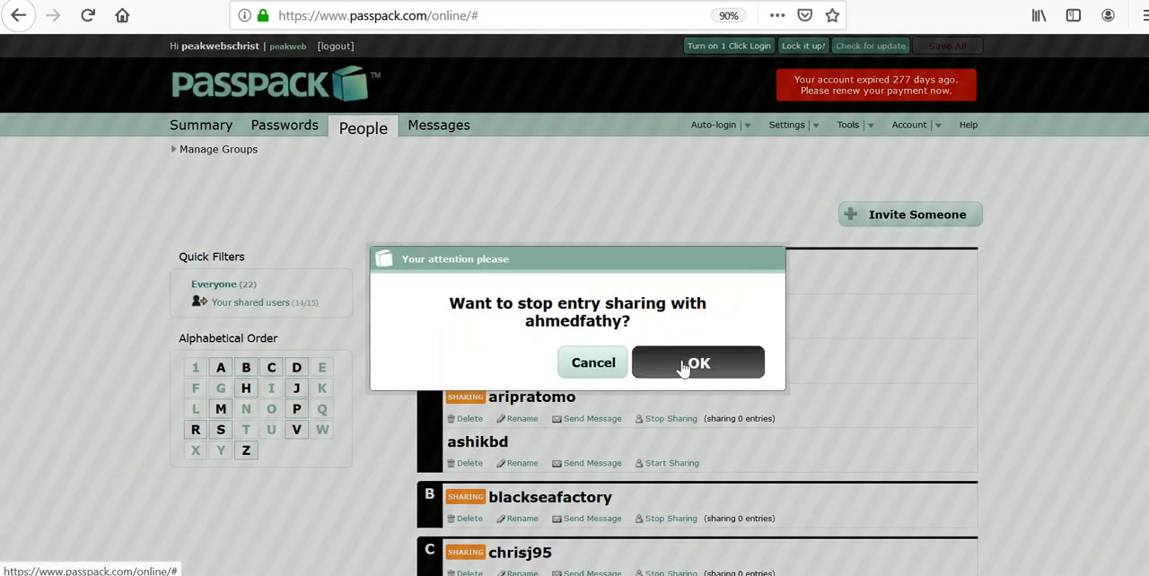
pyautogui.click(682, 364)
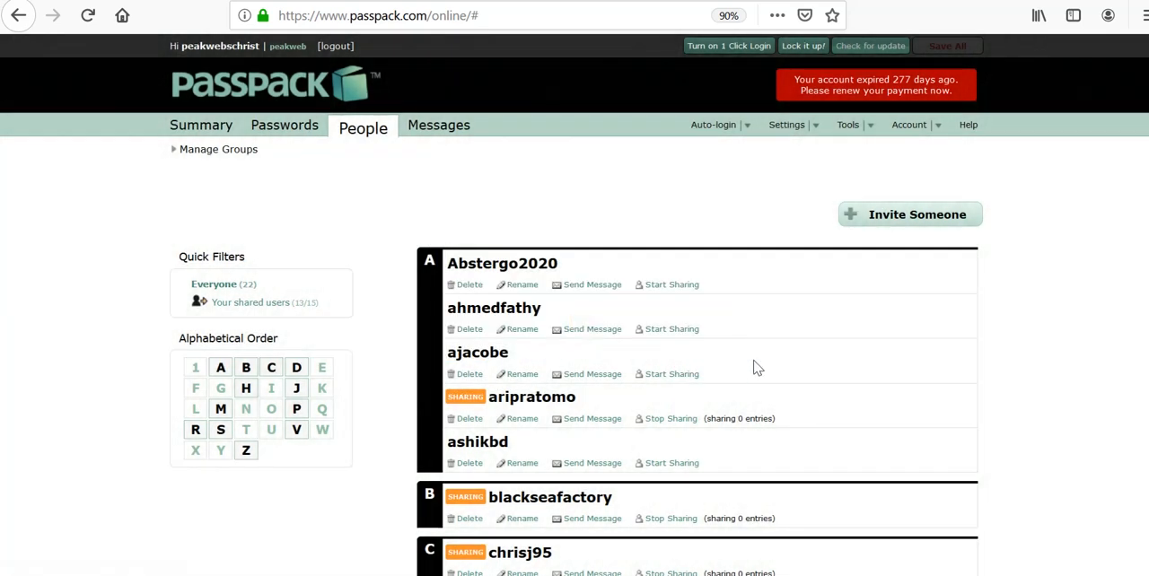
# Step: Go back to the list of password entries
pyautogui.click(302, 127)
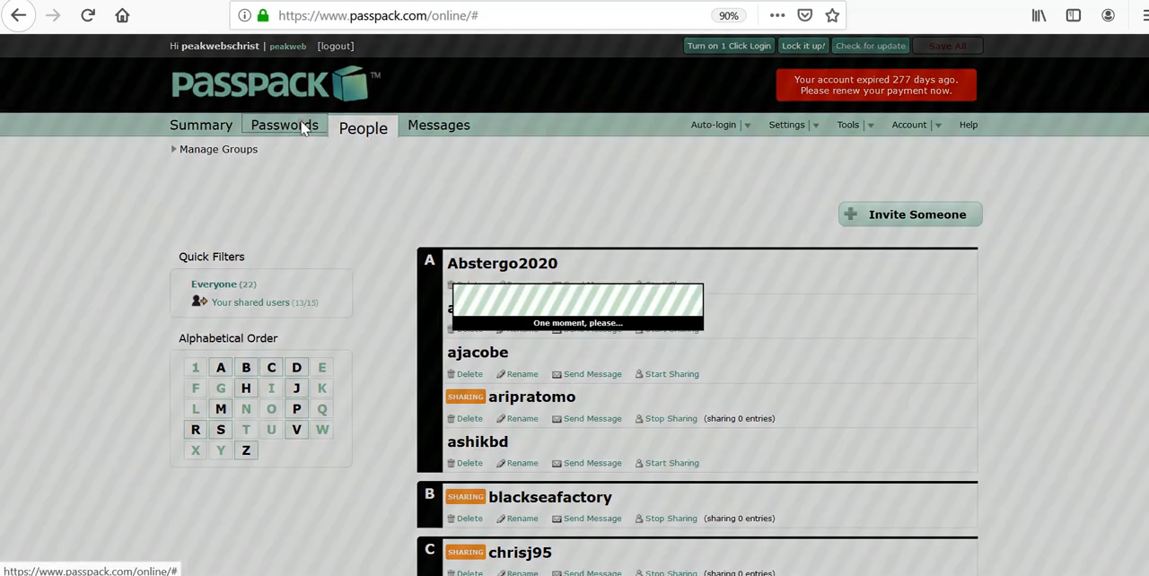